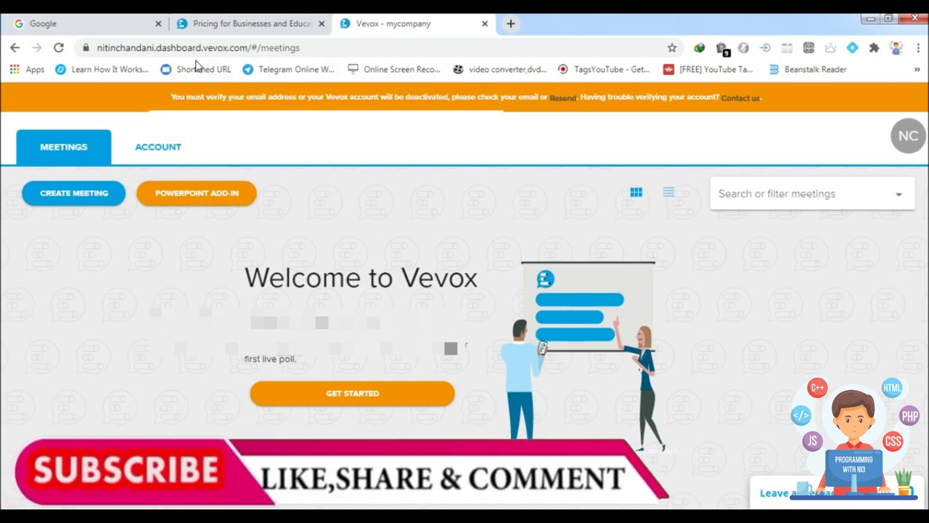
Verify the Vevox account through the verification email in Gmail, and close the old Vevox dashboard and pricing tabs.
click(116, 20)
click(198, 50)
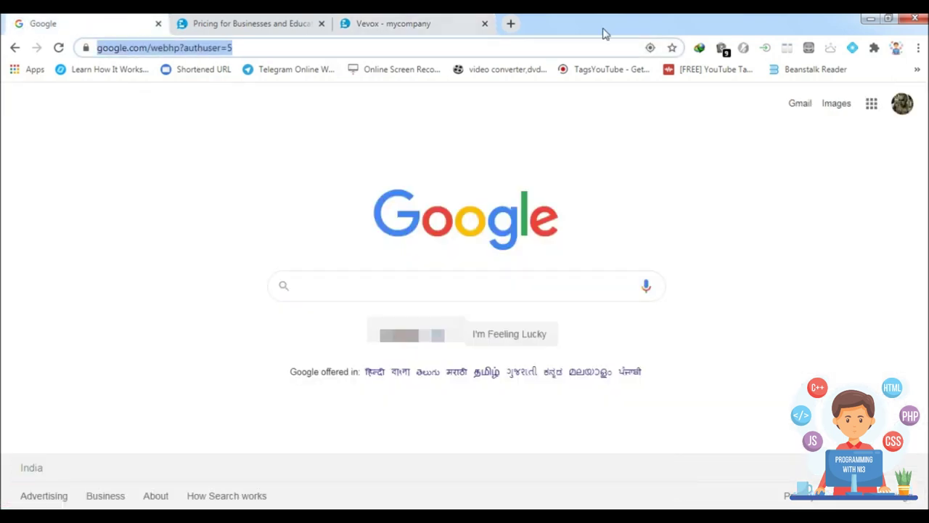
click(804, 113)
click(804, 111)
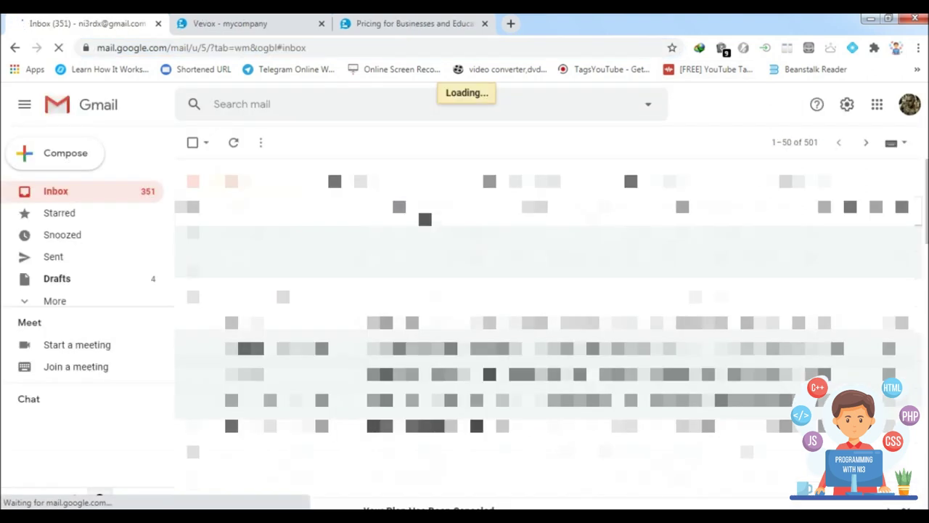
click(426, 218)
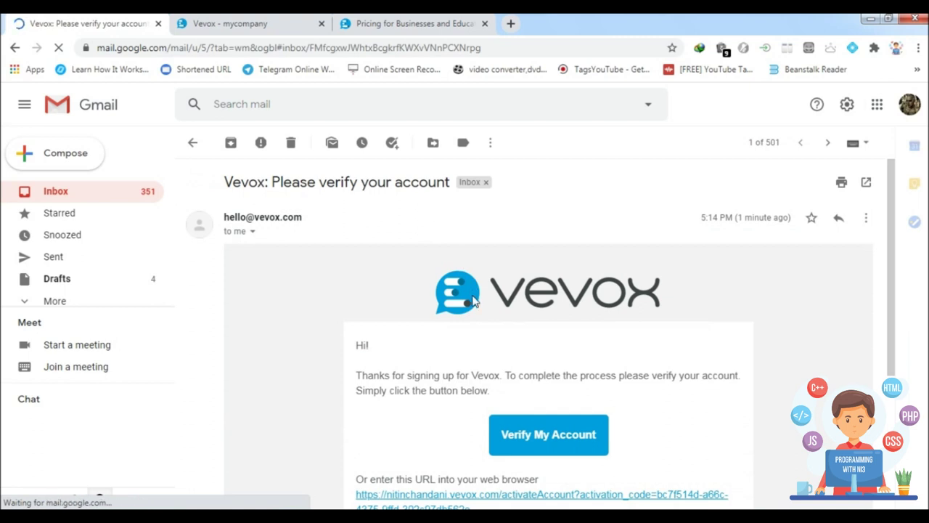
click(524, 435)
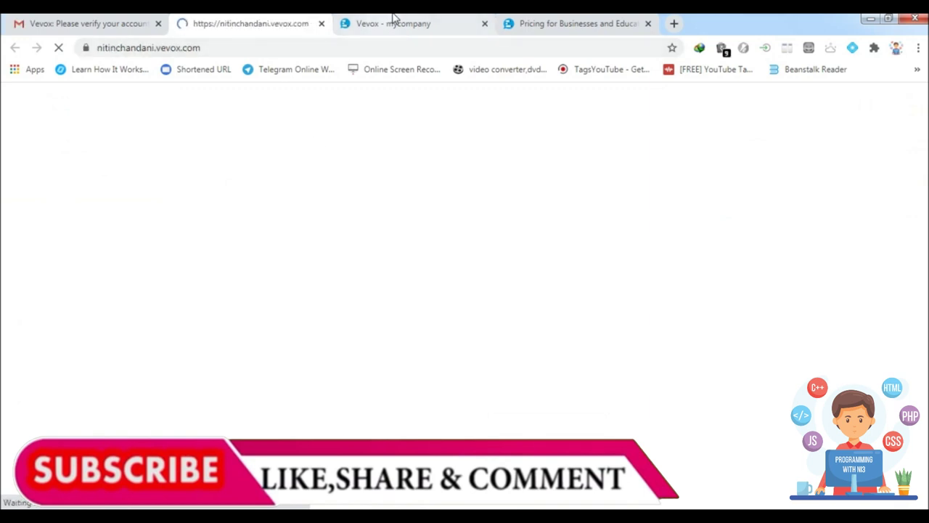
click(485, 23)
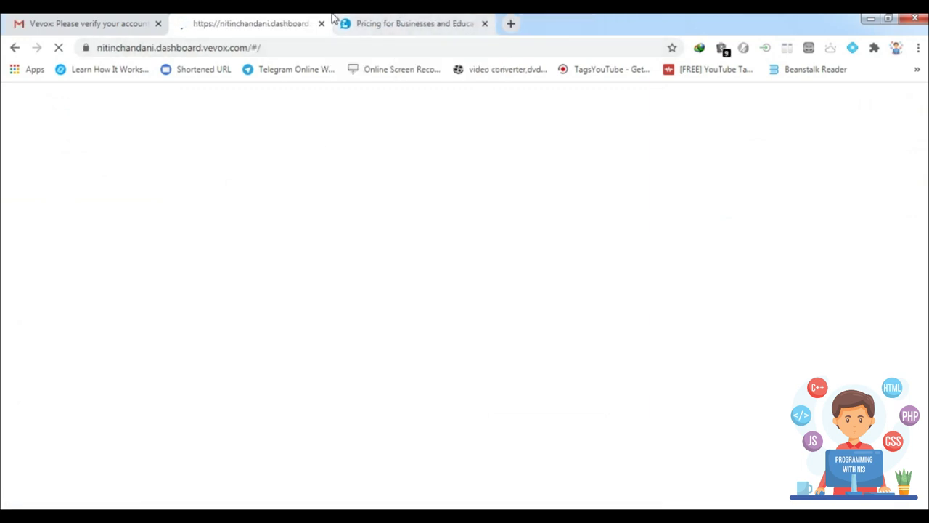
click(485, 24)
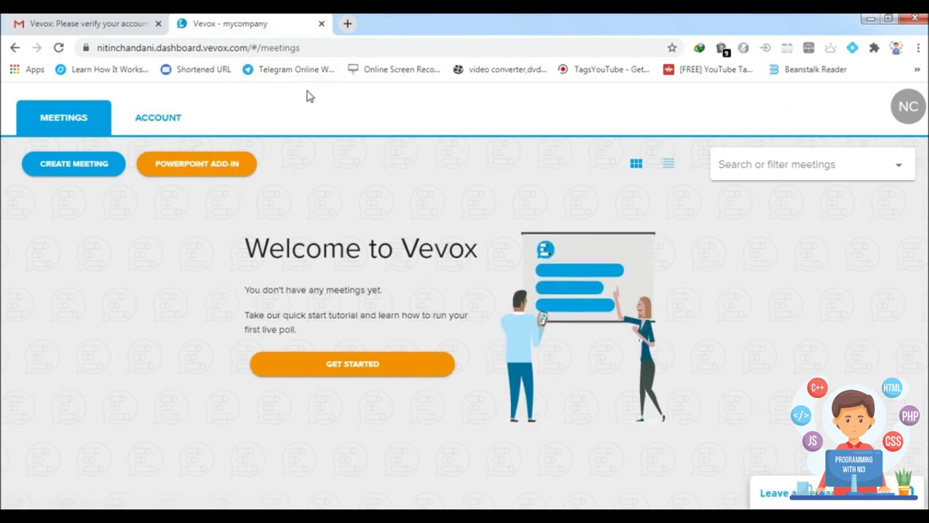
Review the account plans and their pricing, and return to the meetings overview.
click(132, 128)
click(63, 119)
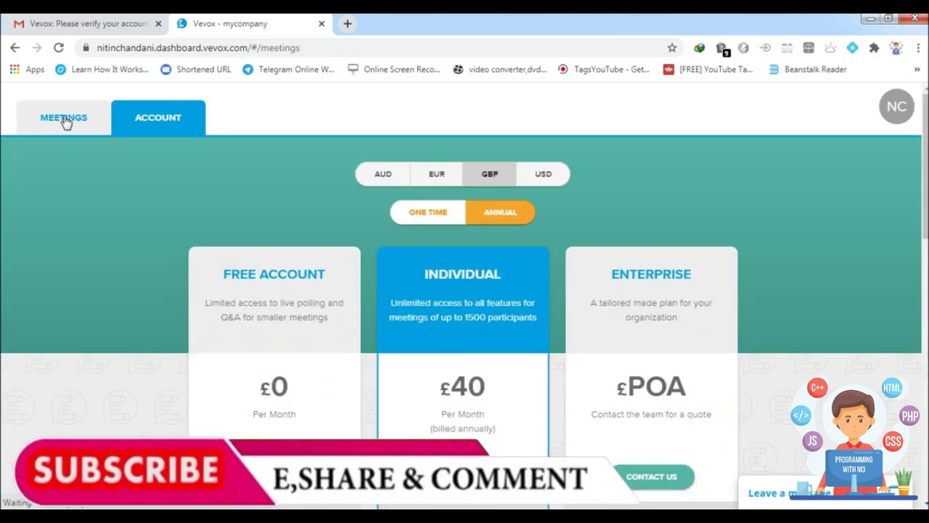
click(151, 116)
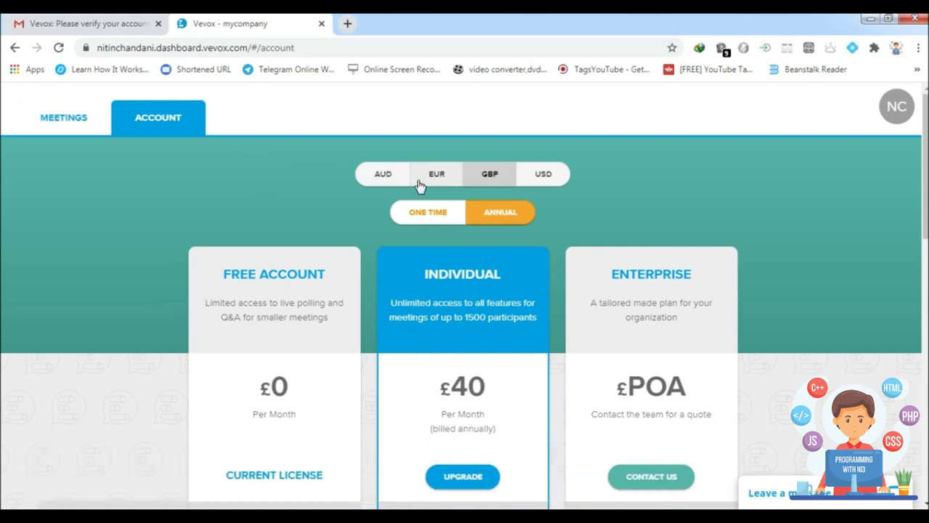
click(56, 122)
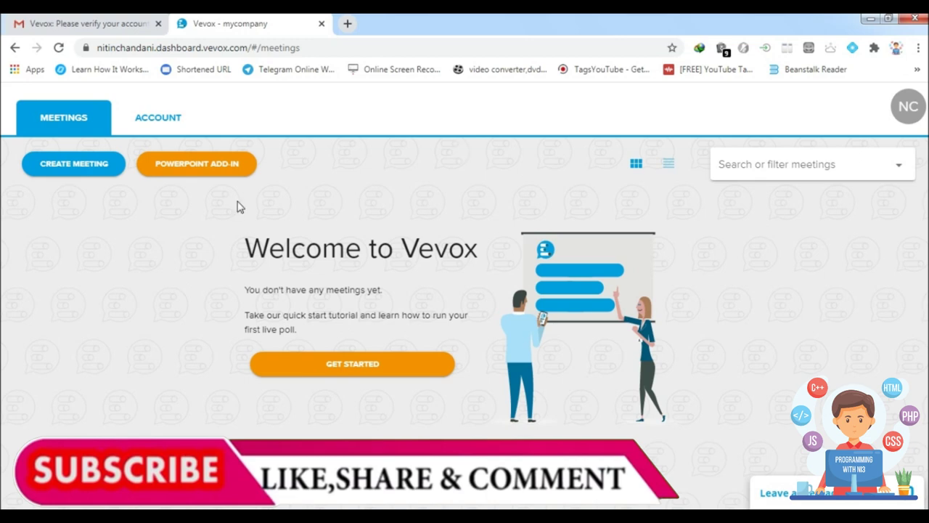
Create a new meeting named Meeting1.
click(79, 167)
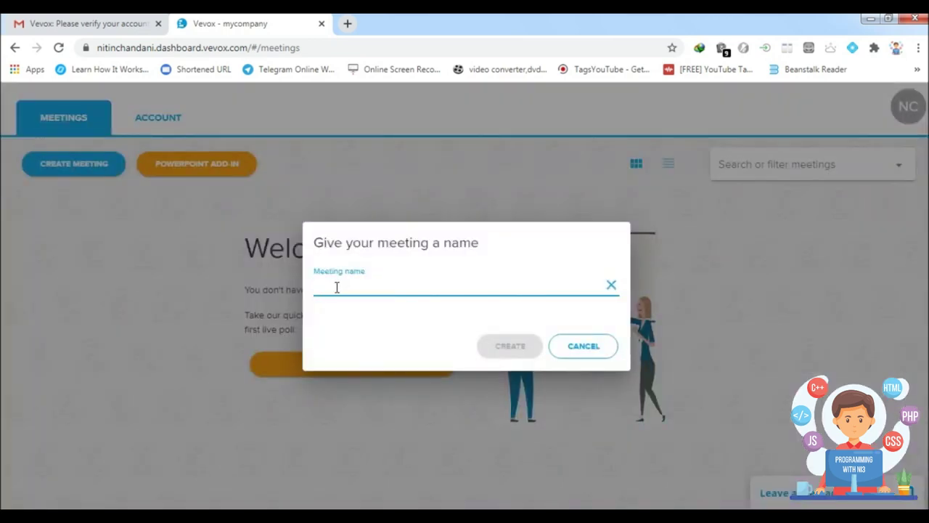
text(Meeting1)
click(501, 348)
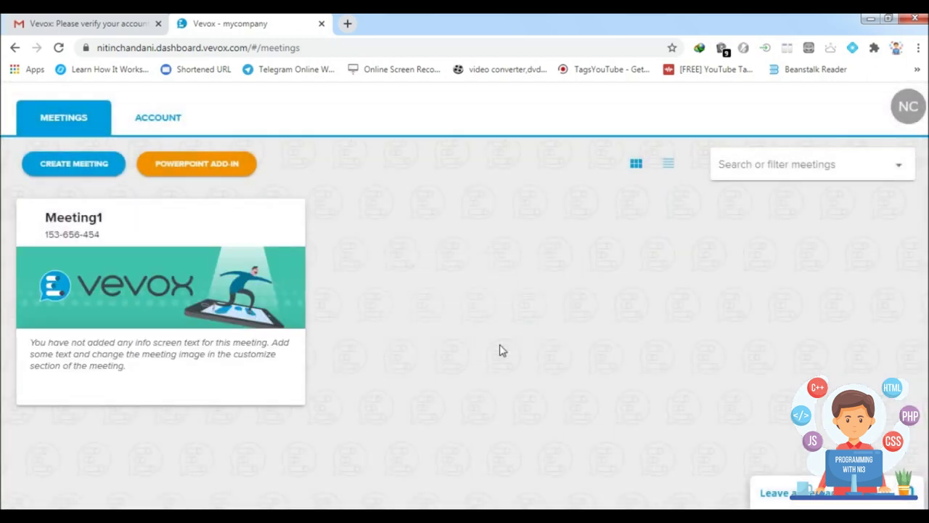
Open Meeting1 and check the web app link options offered for its meeting ID.
mouse_move(232, 288)
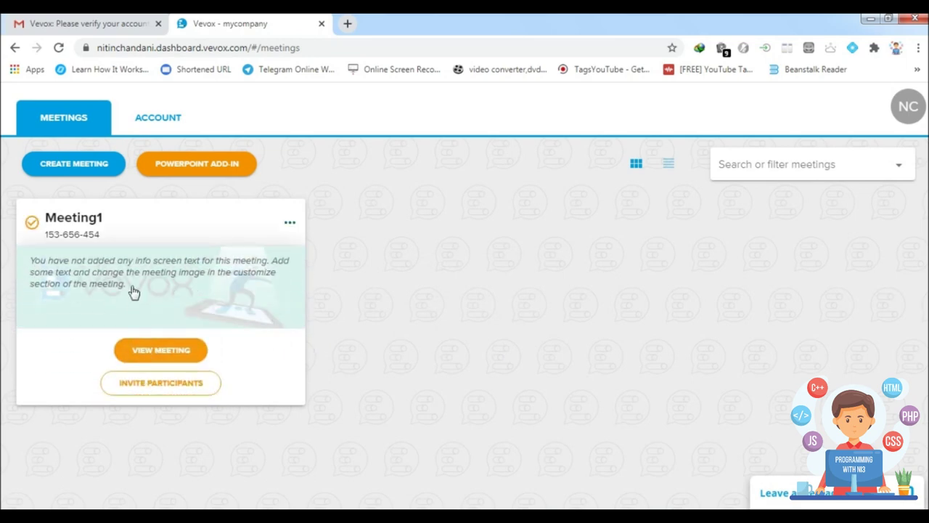
click(81, 219)
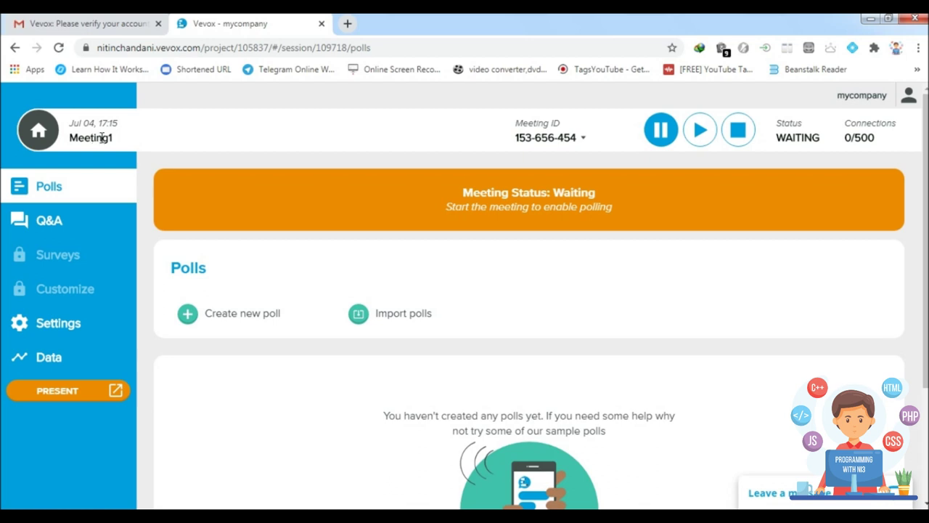
click(585, 139)
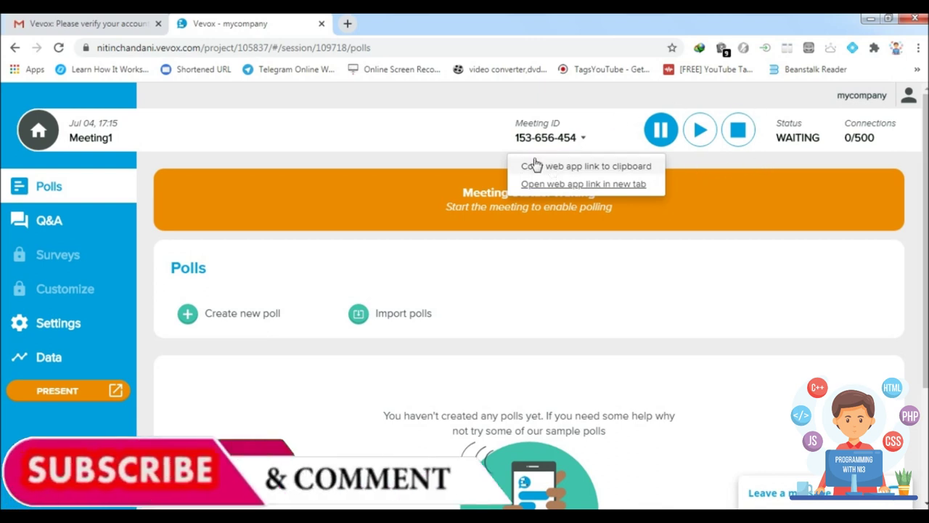
click(419, 106)
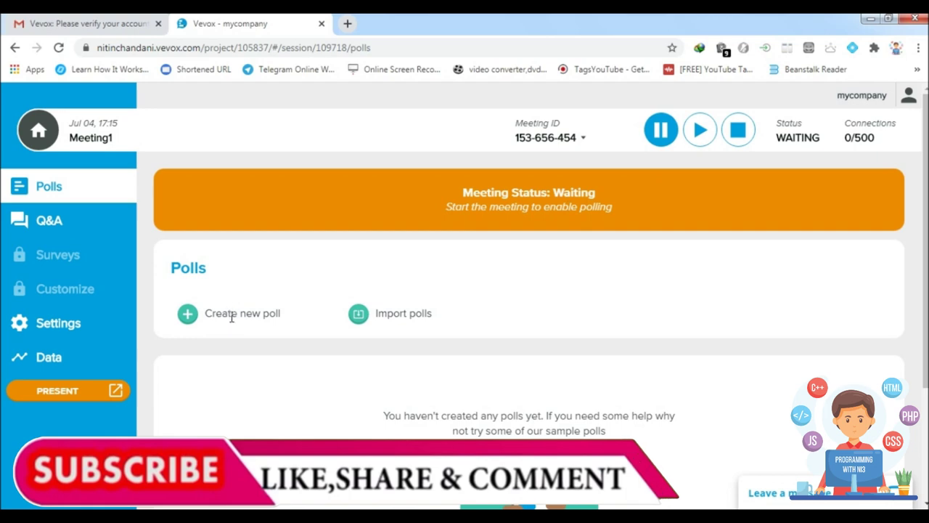
Start a new multichoice poll with the question "If i am a human so is it possible that i have four eyes?".
click(190, 314)
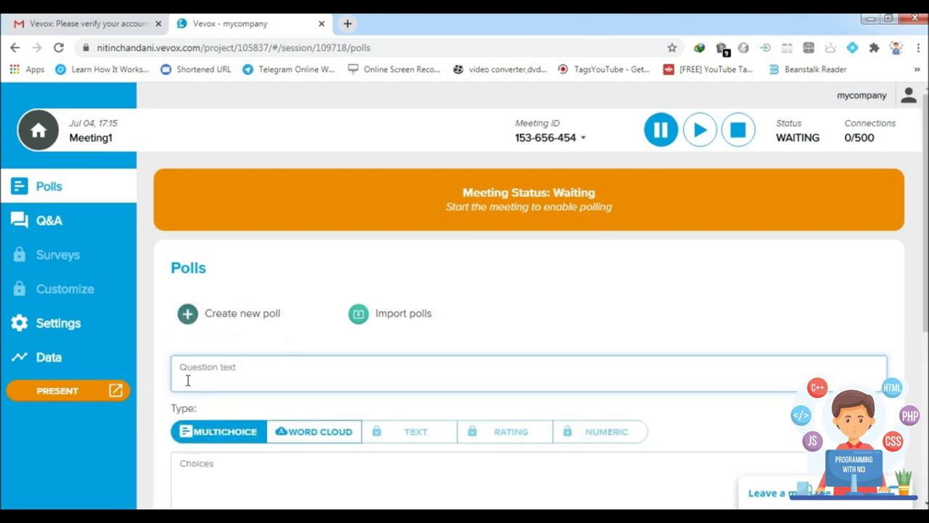
text(If i am a human so is it possib)
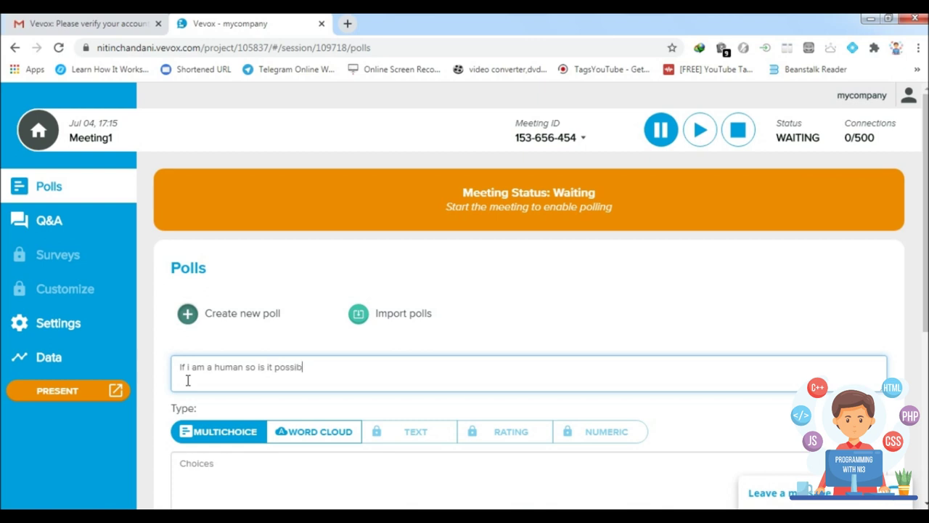
text(le that i have four eyes?)
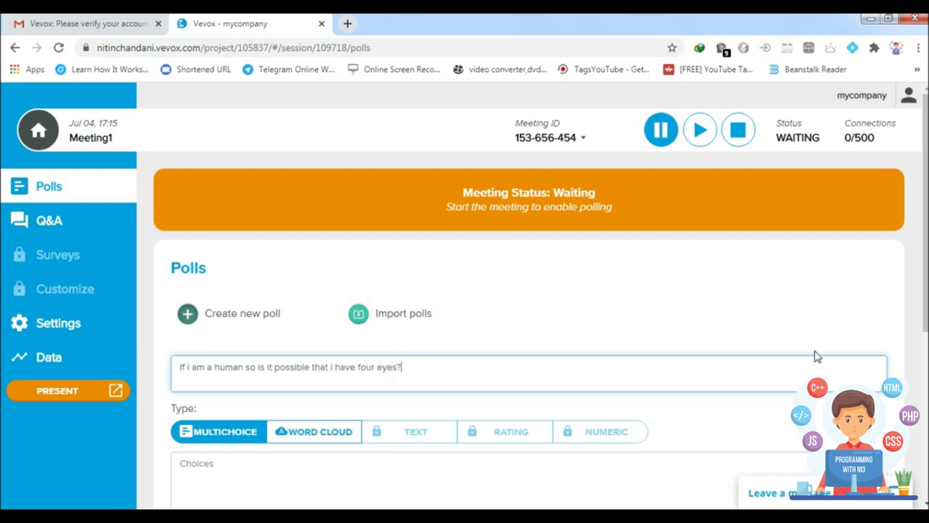
Enter Yes, No and Maybe on separate lines as the answer choices of the four-eyes poll.
scroll(815, 355, down, 3)
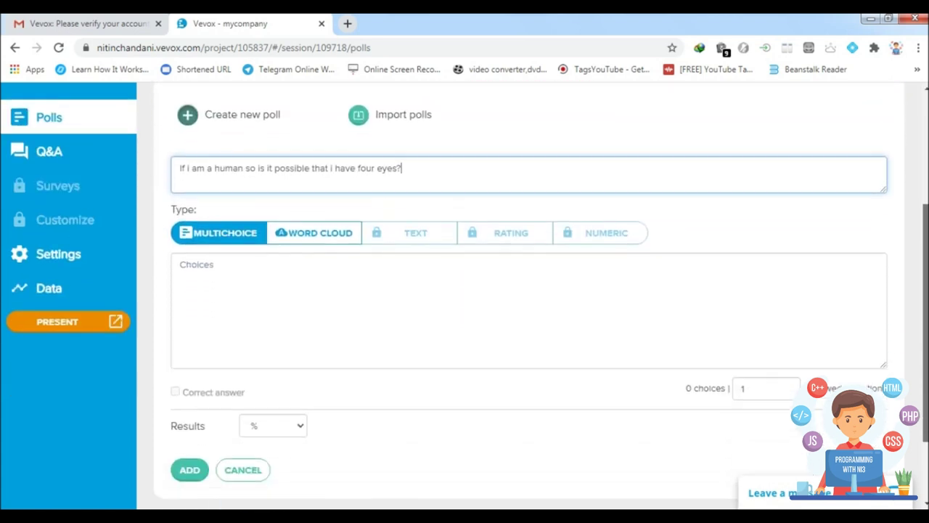
scroll(245, 274, down, 2)
click(277, 223)
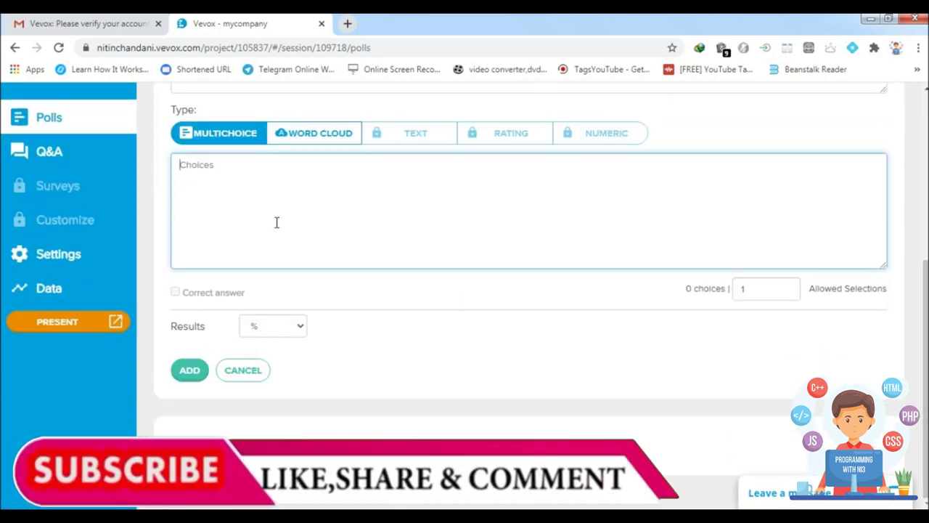
text(Yes)
key(Return)
text(No)
click(175, 293)
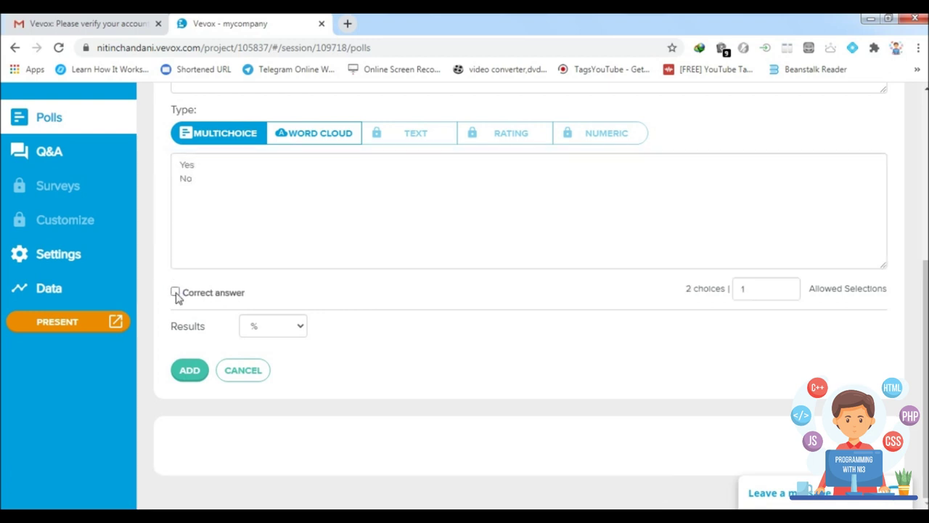
click(209, 184)
key(Return)
text(Maybe)
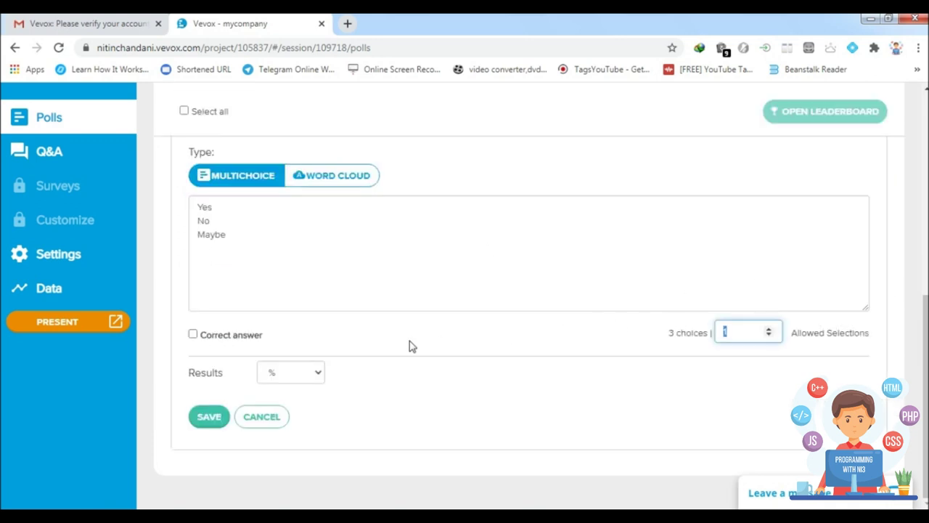
Enable the correct answer option for the four-eyes poll and mark only No as correct.
click(193, 335)
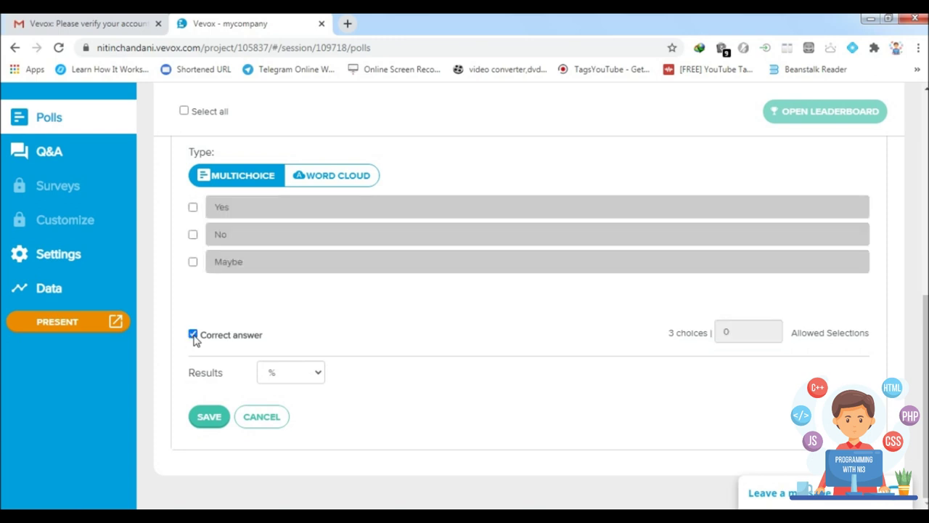
click(192, 209)
click(192, 235)
click(193, 208)
Set the poll's results format to 123 (%) and save the poll.
click(298, 371)
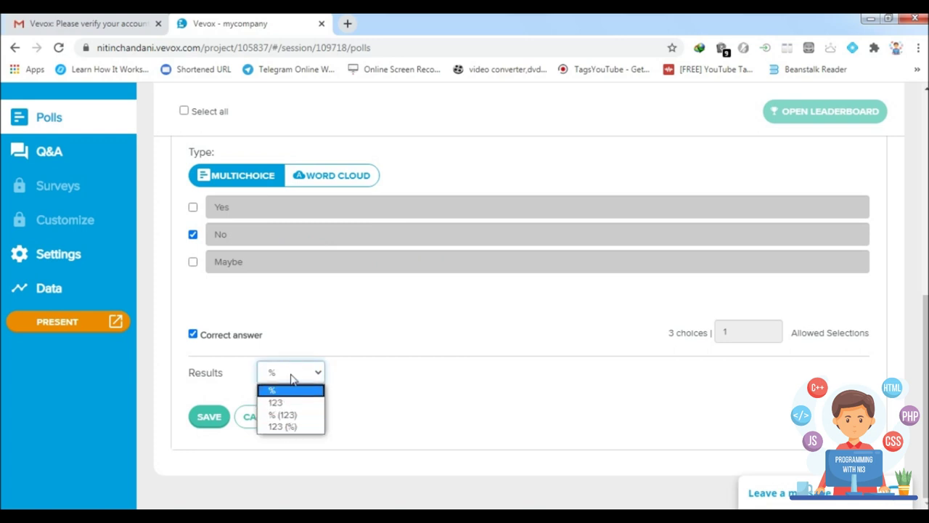
click(283, 426)
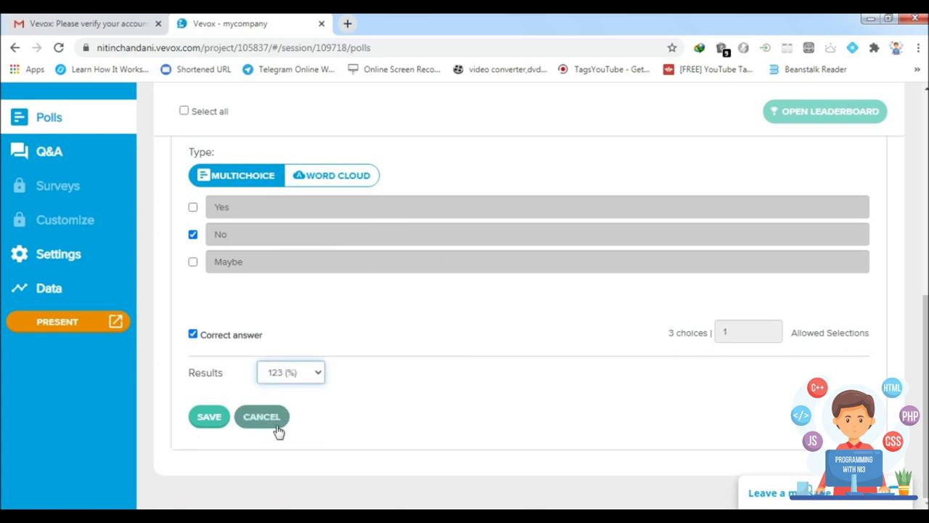
click(211, 416)
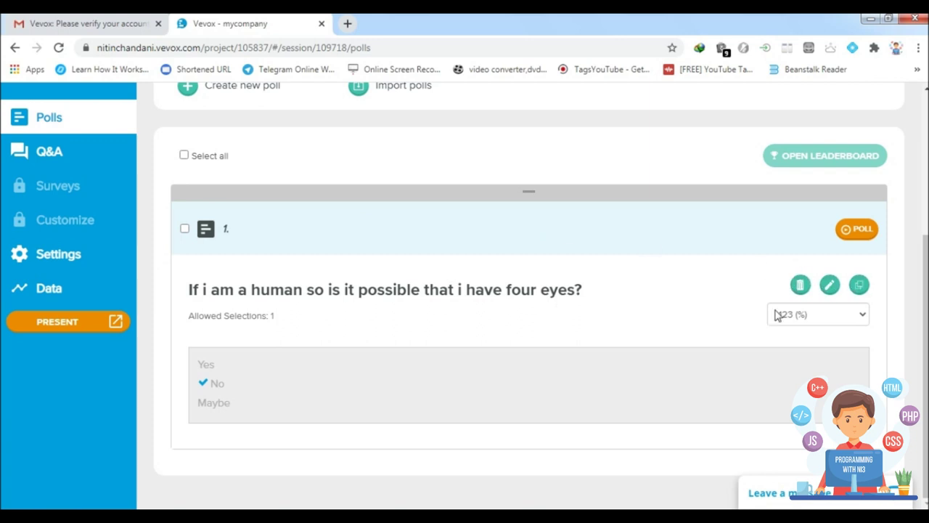
Check the actions available for the selected four-eyes poll, deselect it and collapse its details.
click(185, 229)
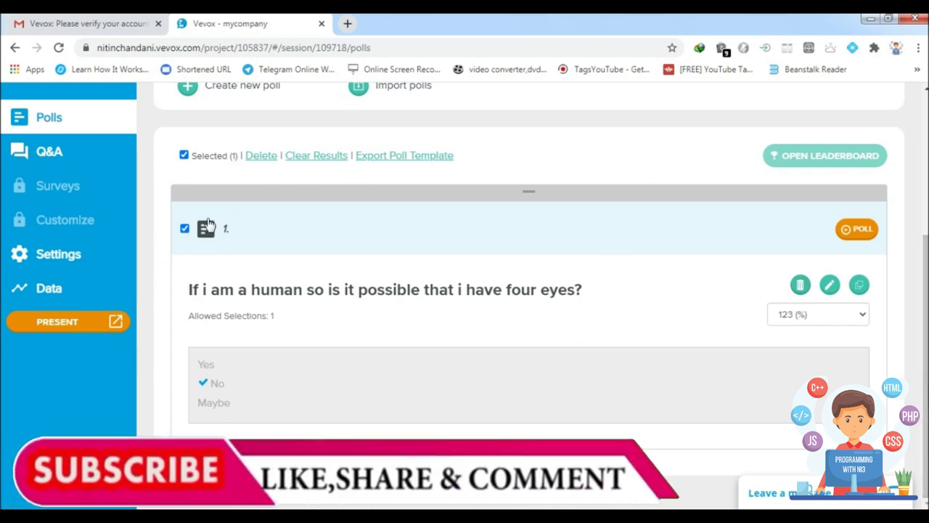
click(185, 228)
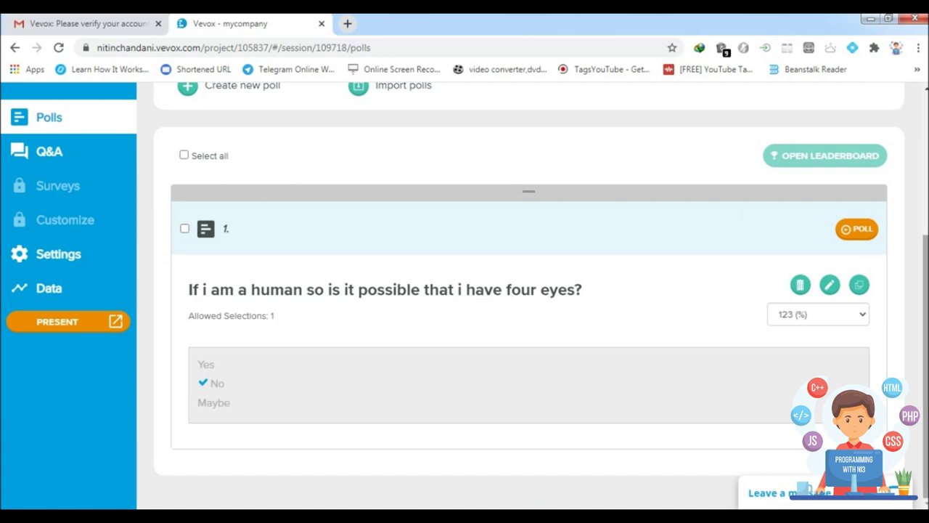
scroll(311, 160, up, 3)
scroll(461, 219, down, 3)
click(529, 192)
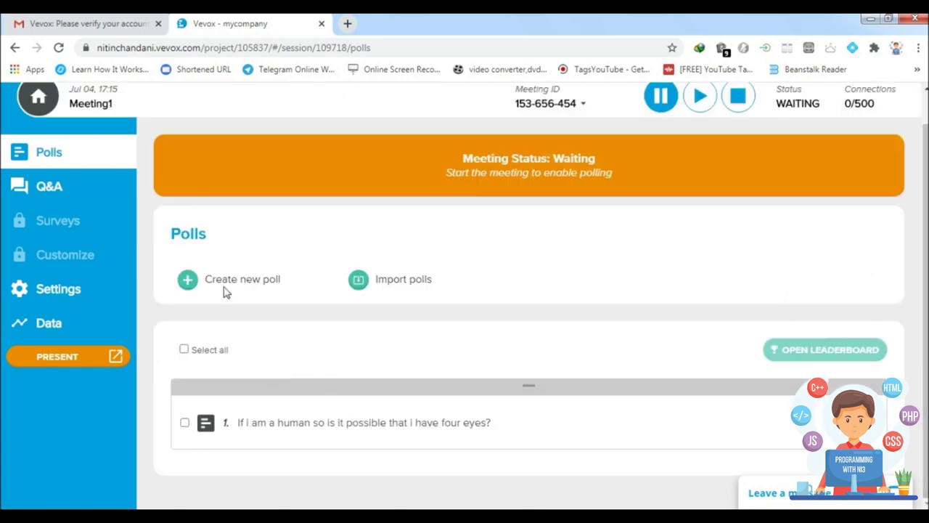
Start a second multichoice poll with the question "I am a human so may i able to fly?".
click(189, 281)
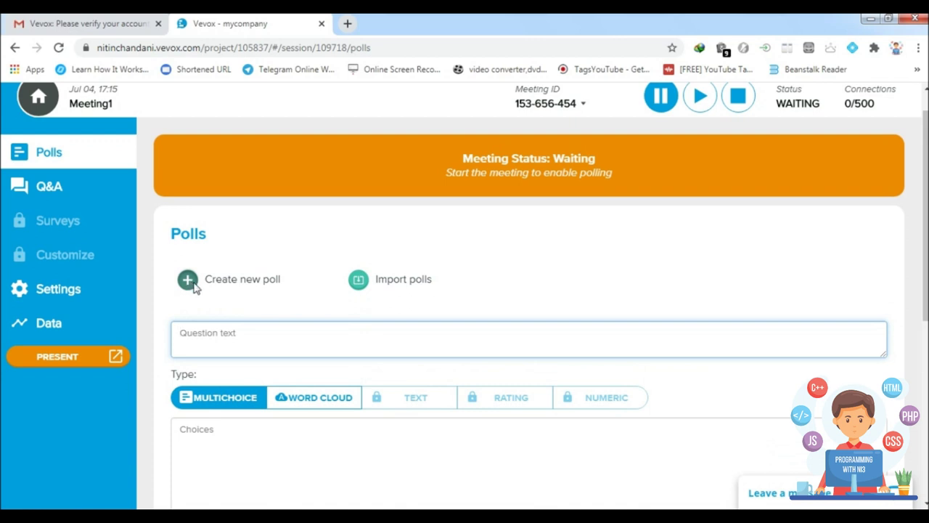
click(240, 344)
text(I am a human so c)
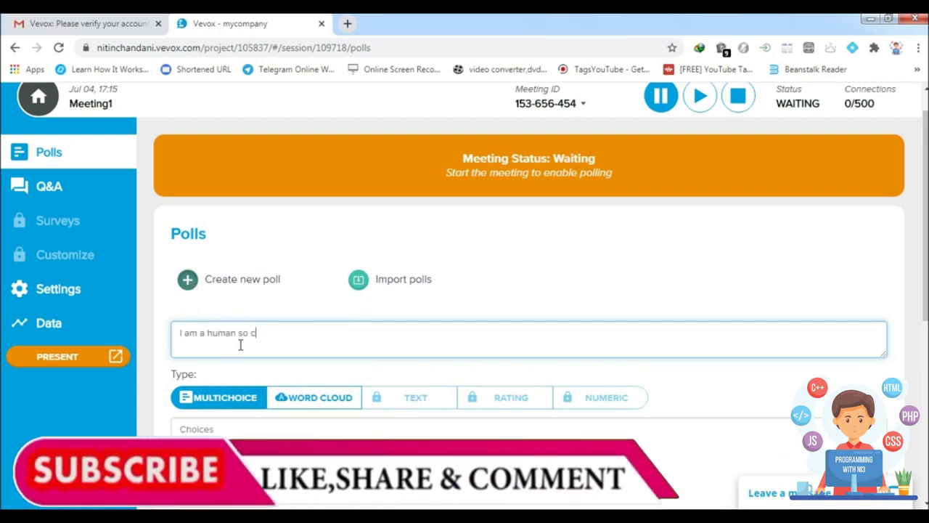
text(an i fli)
key(BackSpace)
text(y)
key(Left)
key(Left)
key(Left)
key(Left)
key(BackSpace)
key(BackSpace)
key(BackSpace)
key(BackSpace)
key(BackSpace)
text(may)
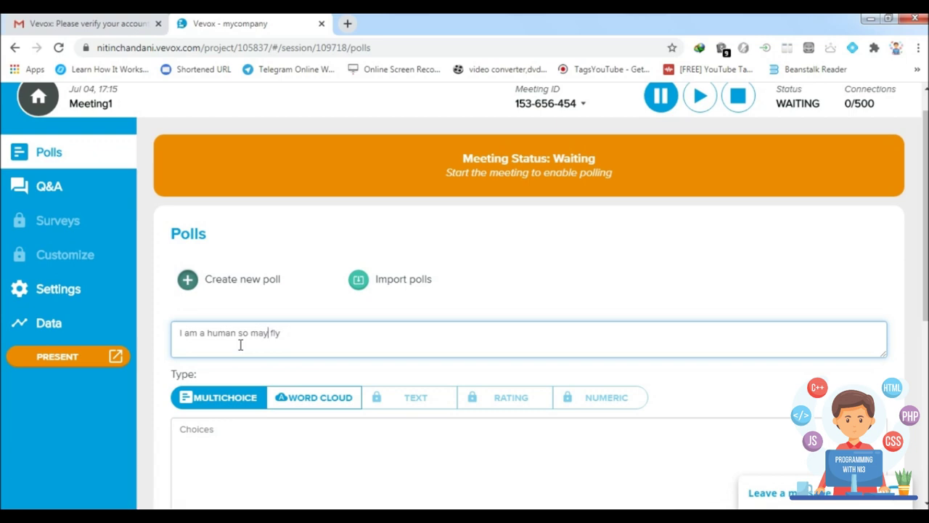
text( i able to)
Enter Yes, No and Maybe on separate lines as the answer choices of the flying poll.
scroll(251, 294, down, 2)
click(243, 289)
text(Yes)
key(Return)
text(No)
key(Return)
text(Maybe)
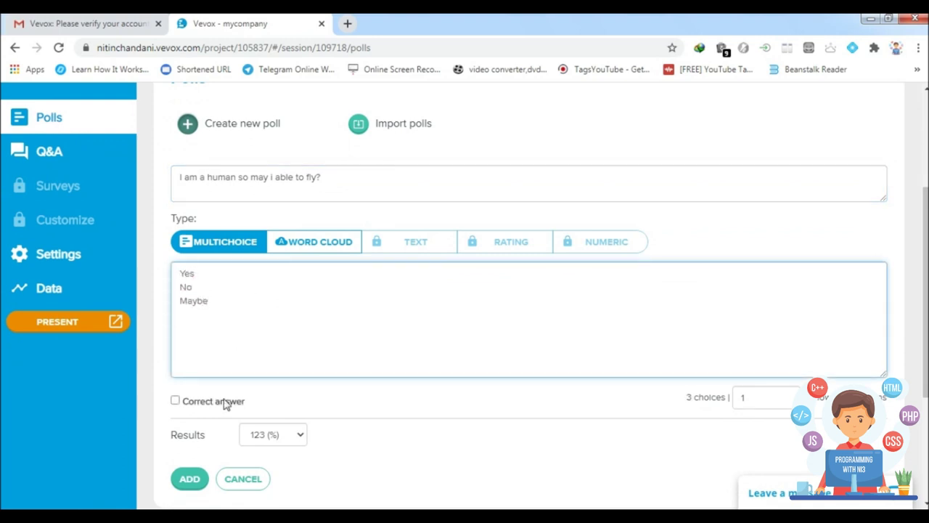
Mark No and Maybe as the correct answers of the flying poll and add the poll.
click(175, 400)
click(175, 301)
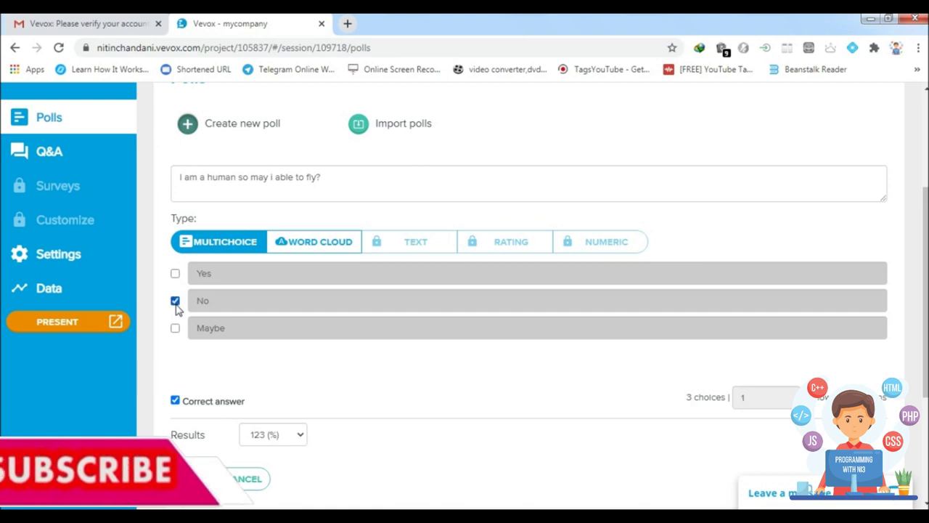
click(175, 328)
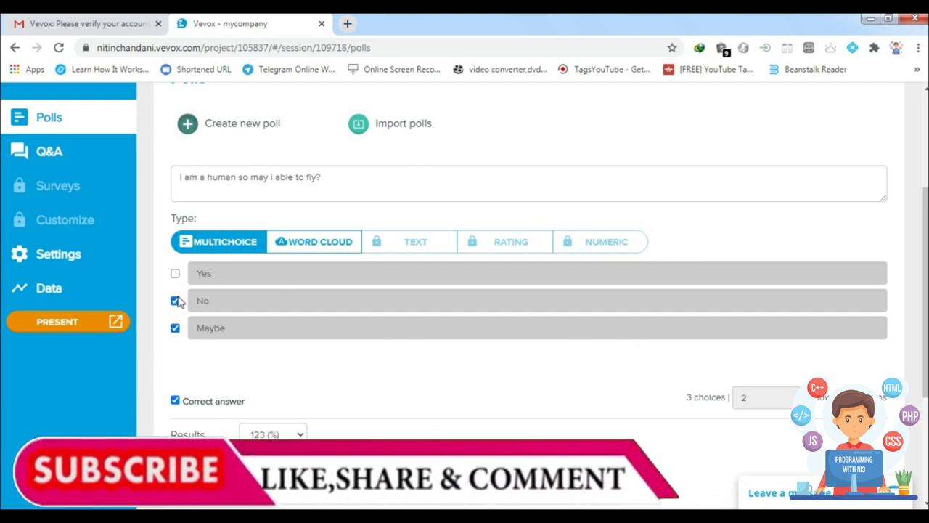
click(204, 488)
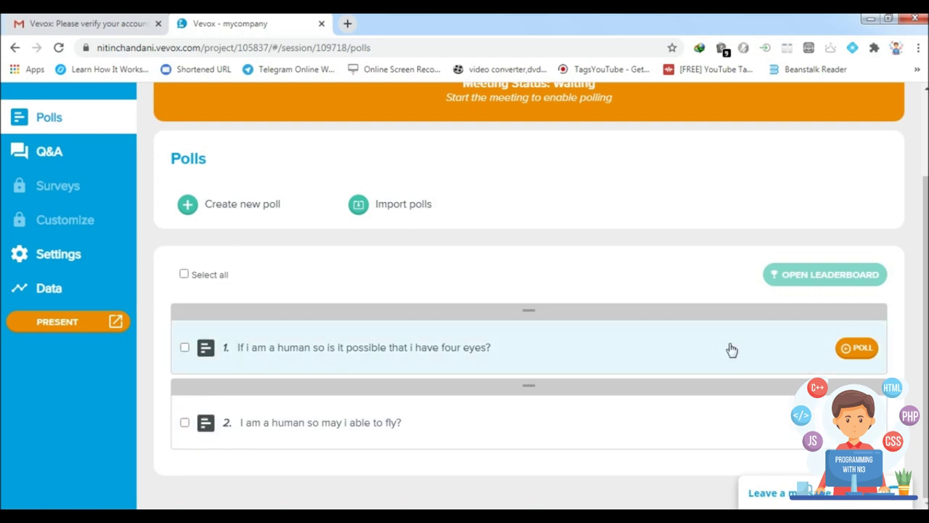
Start Meeting1 and open its presentation view in a new browser tab.
scroll(529, 290, up, 2)
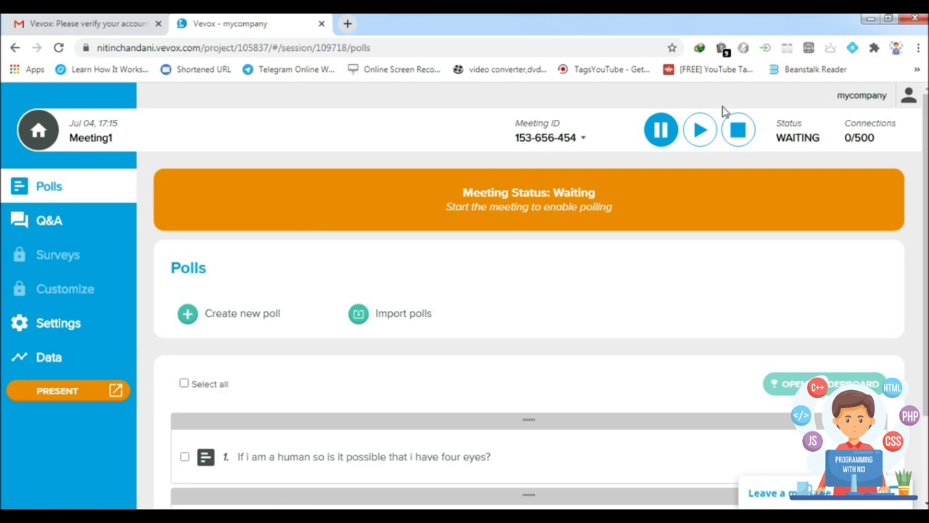
click(701, 129)
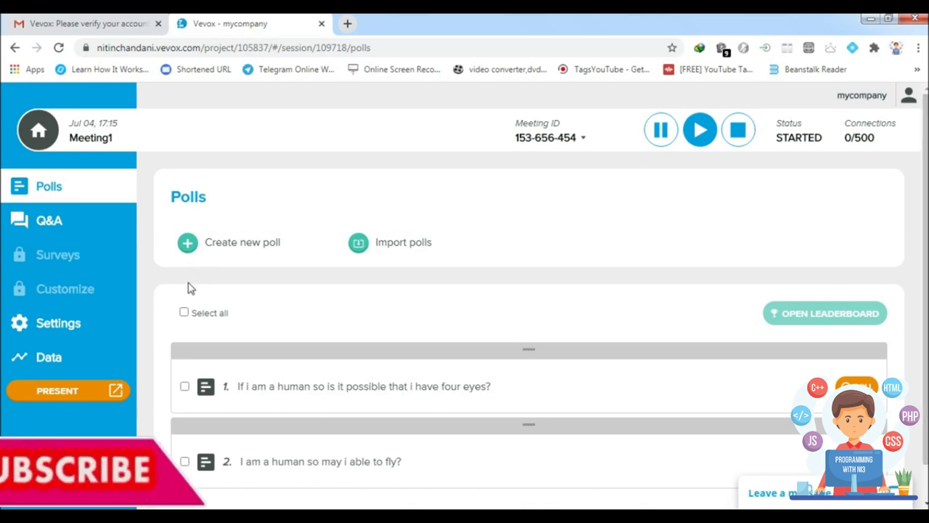
click(48, 392)
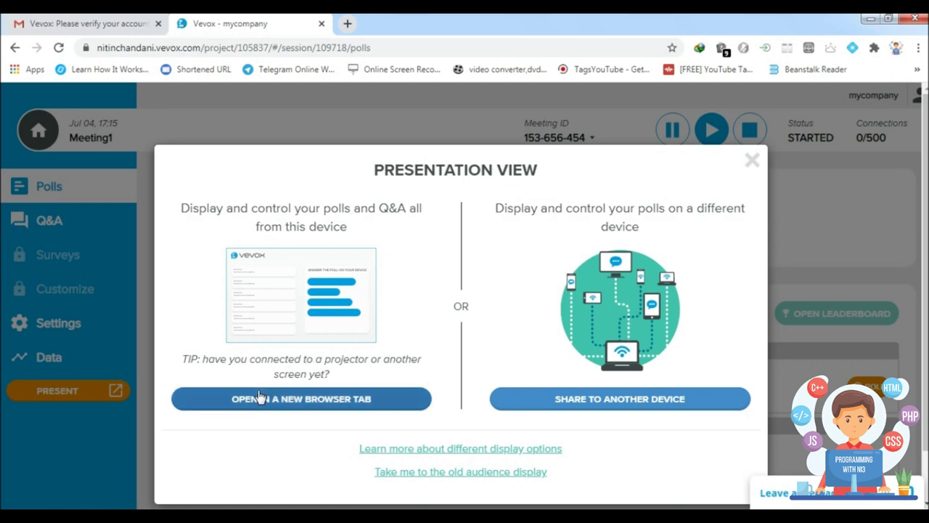
click(320, 404)
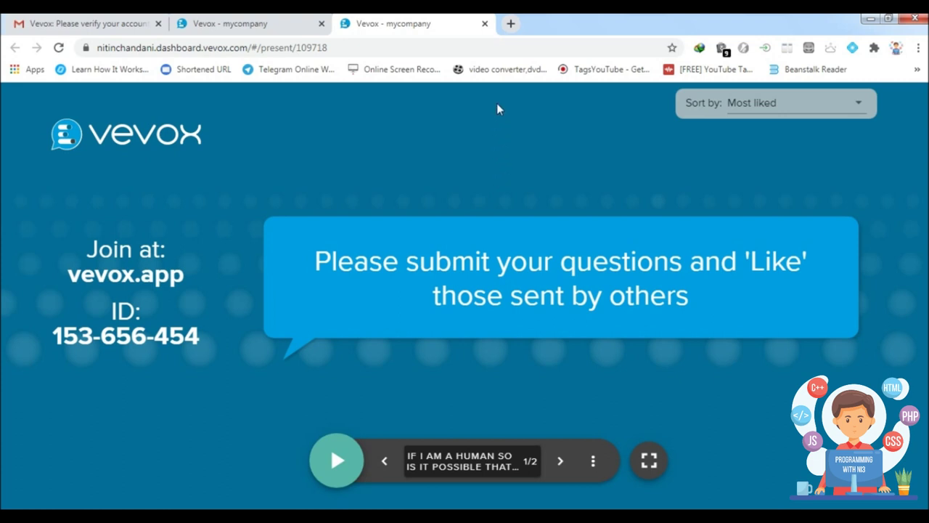
Open the participant site vevox.app in another new browser tab.
click(511, 26)
click(474, 51)
text(vevox.app)
key(Return)
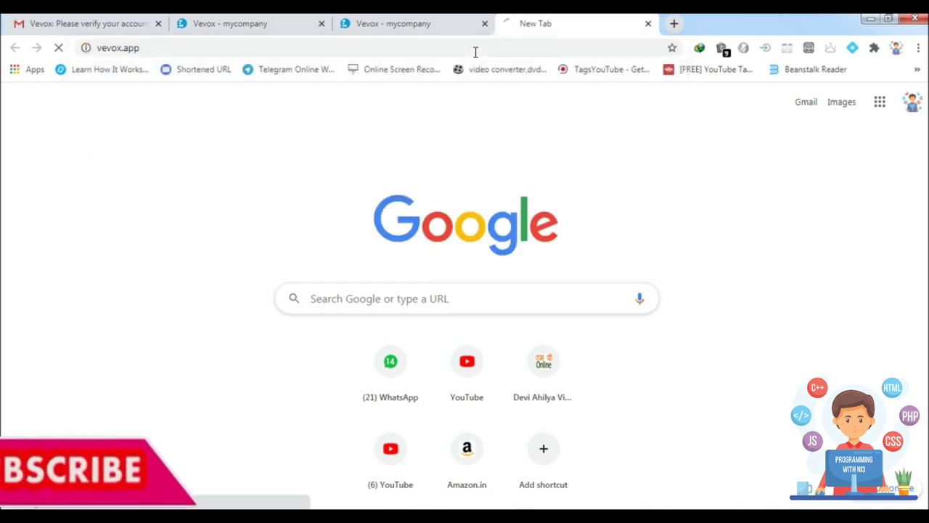
click(426, 21)
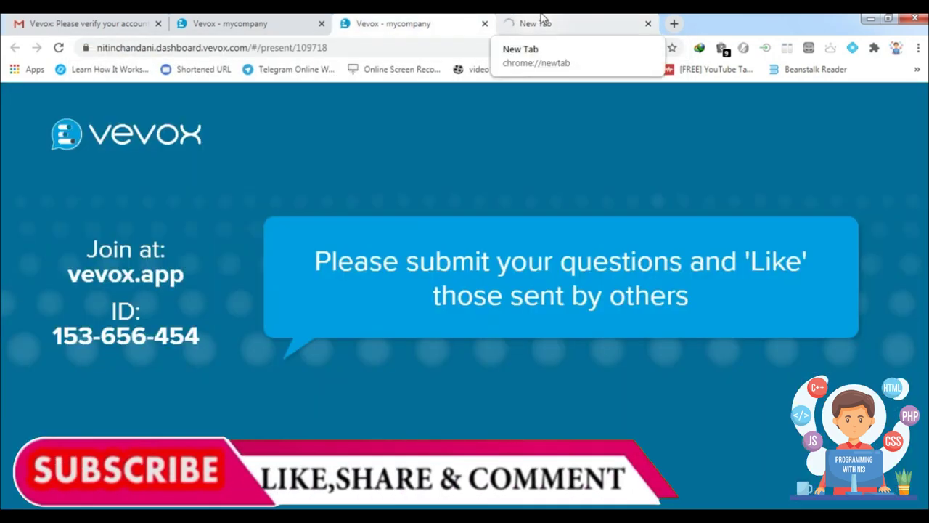
click(541, 21)
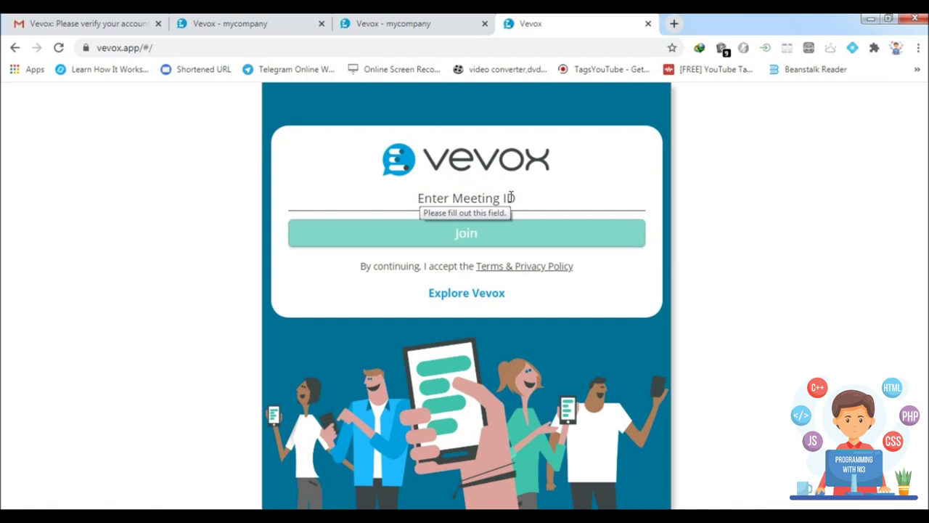
Join Meeting1 as a participant with the meeting ID shown in the presentation view.
click(416, 18)
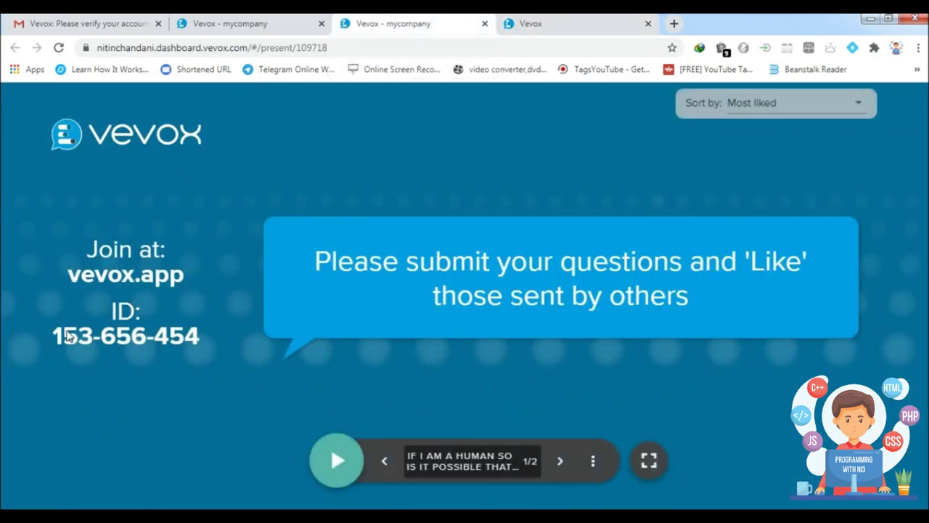
click(550, 19)
click(447, 194)
text(152)
key(BackSpace)
text(3-656-454)
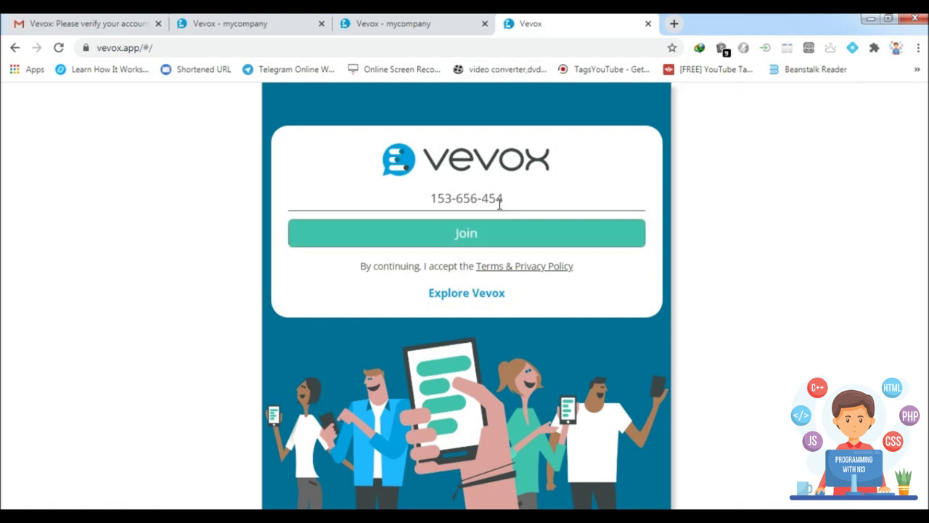
click(495, 225)
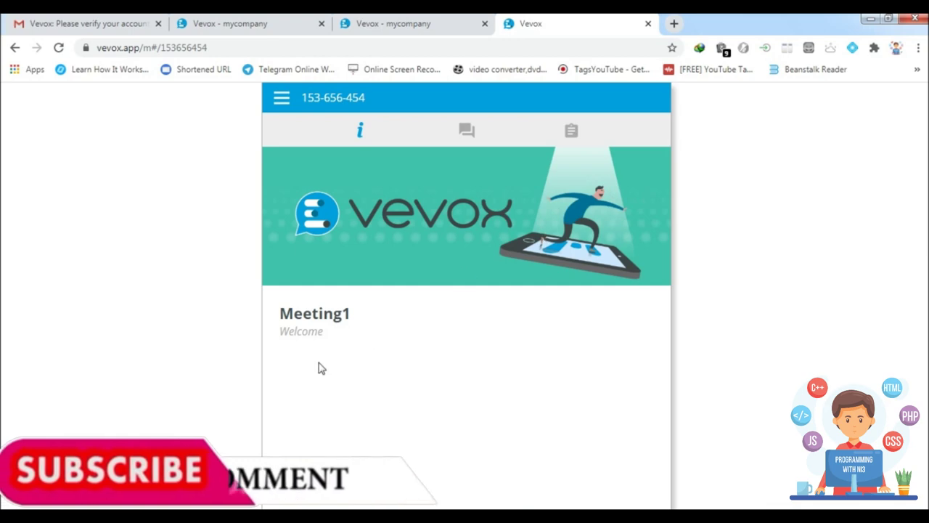
Start the four-eyes poll from the presentation view and answer it with No on the participant page.
key(ctrl+shift+Tab)
click(614, 20)
click(443, 21)
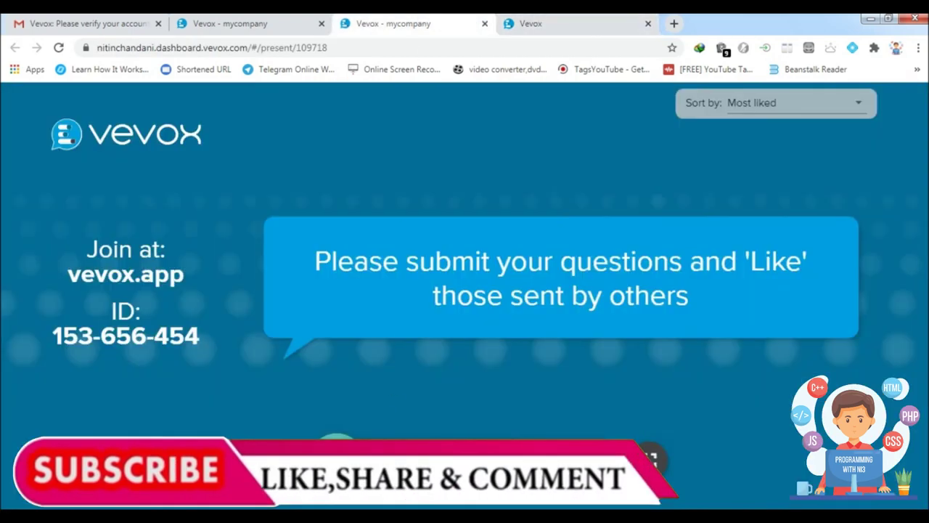
click(336, 461)
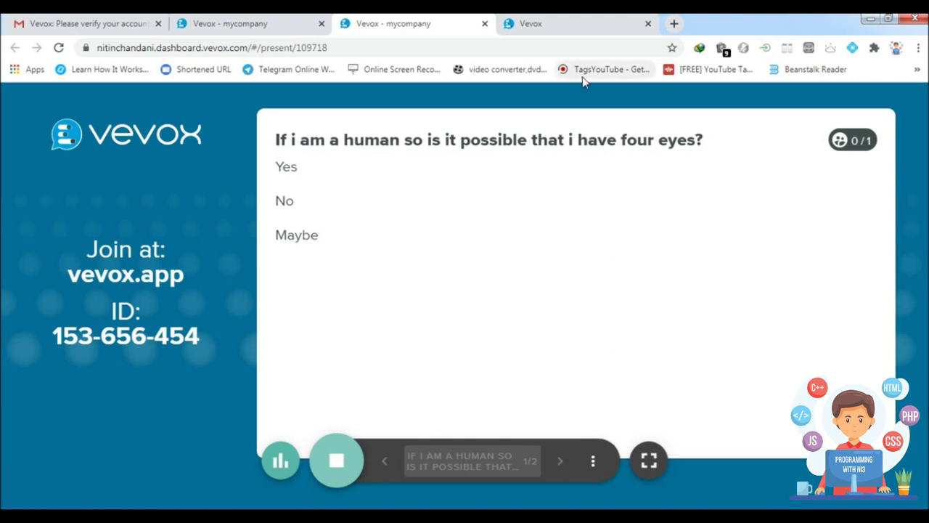
click(567, 24)
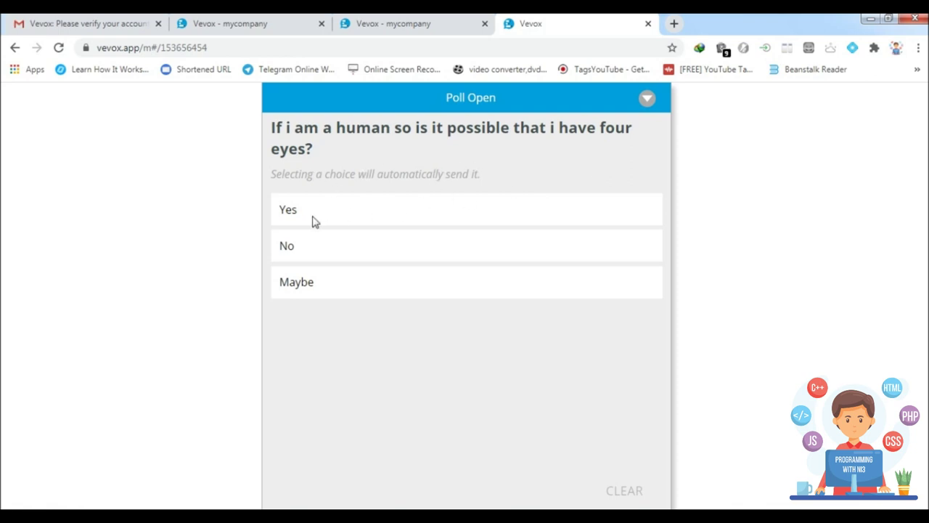
click(312, 248)
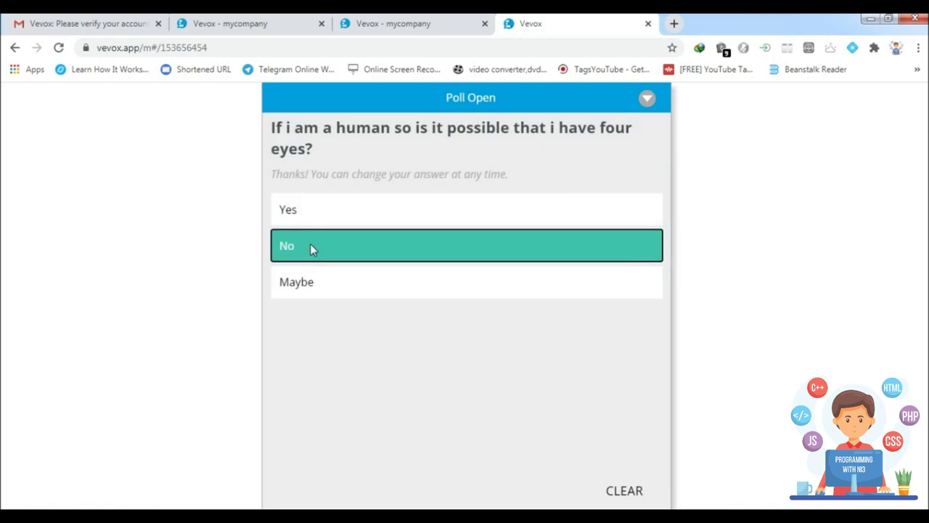
Show the four-eyes poll's live results in the presentation view and hide them again.
click(389, 23)
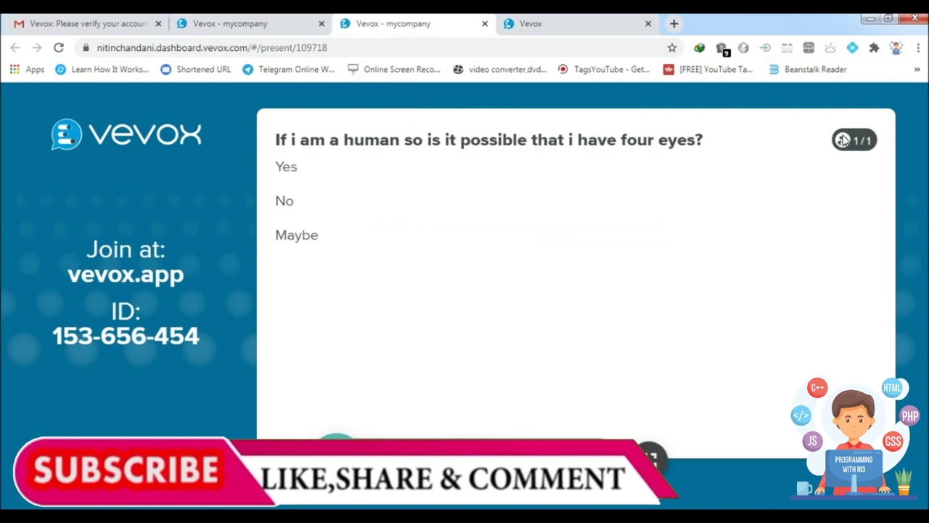
click(281, 459)
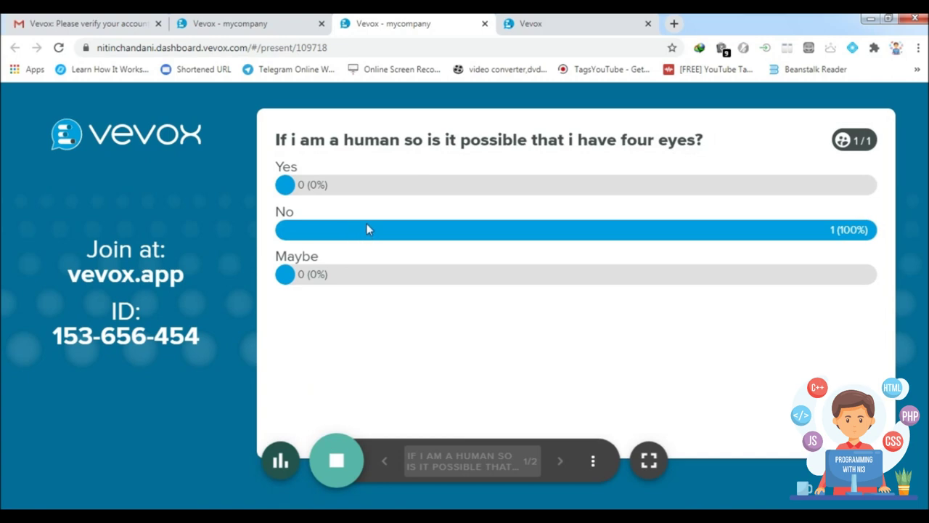
click(280, 460)
Check the submitted answer on the participant page and stop the four-eyes poll in the presentation view.
click(539, 20)
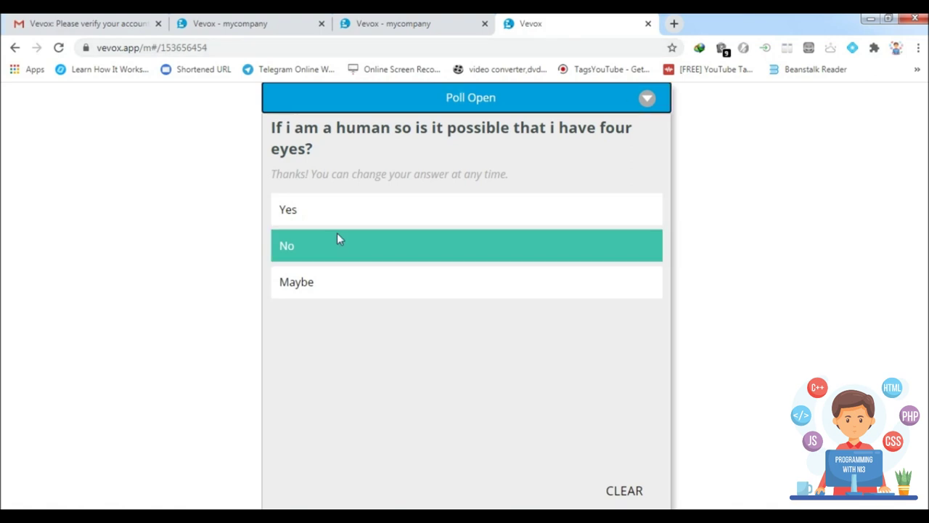
click(385, 22)
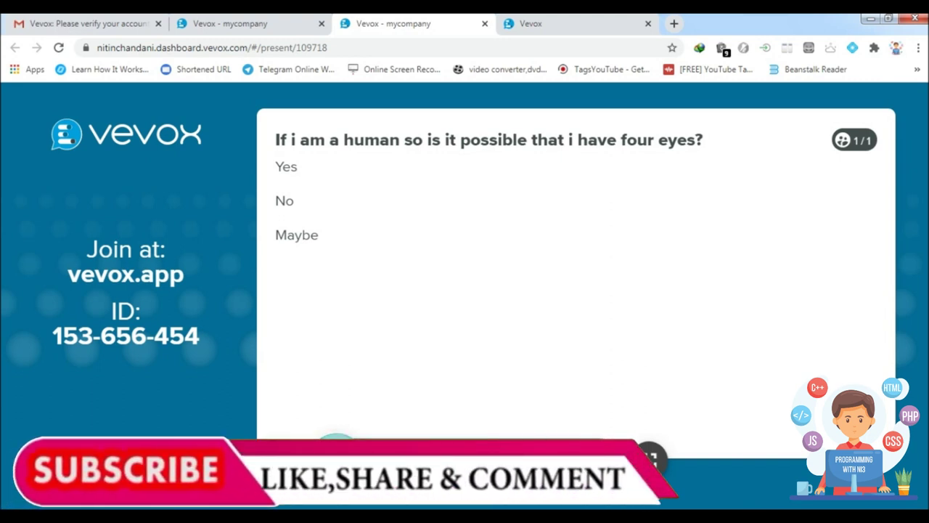
click(335, 454)
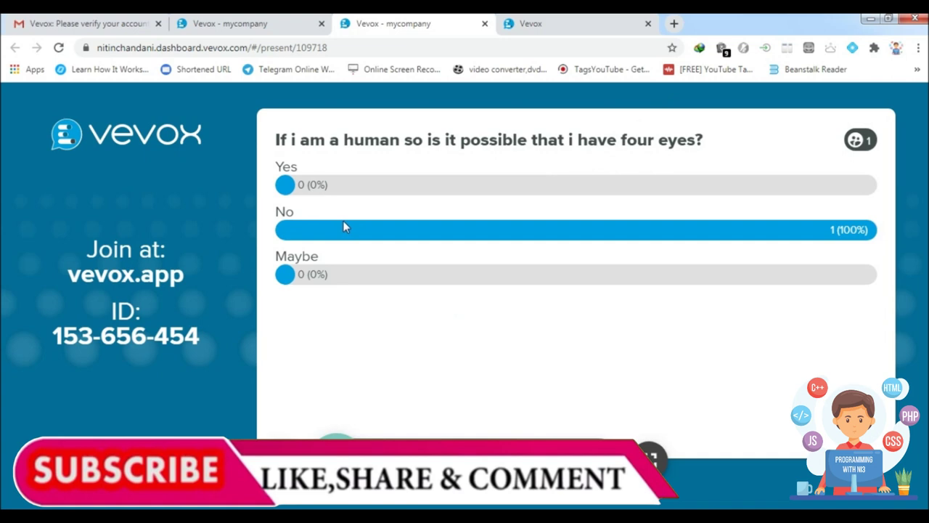